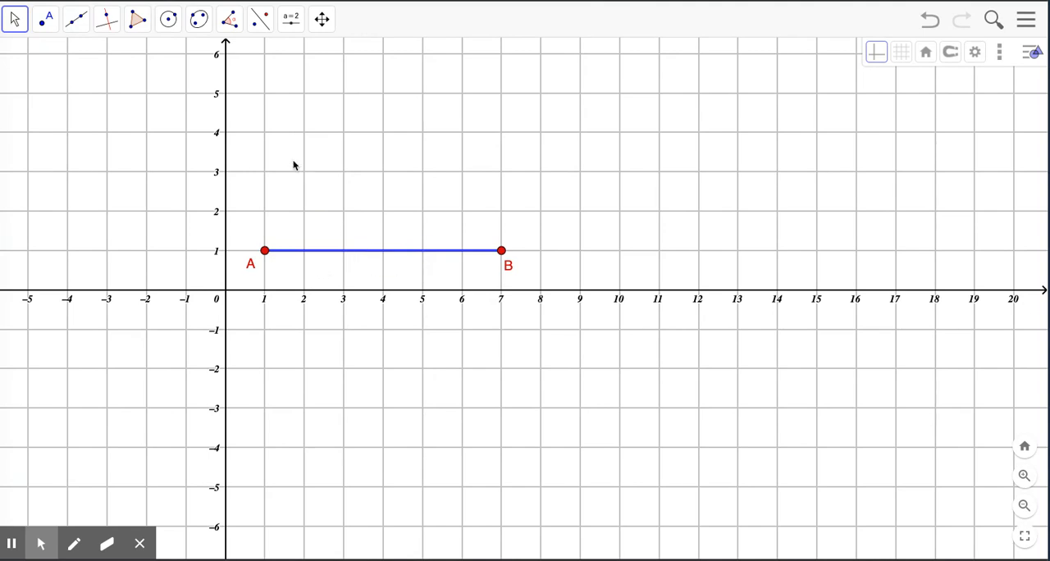
- Draw a circle centered at A through B and a second circle centered at B through A
click(169, 18)
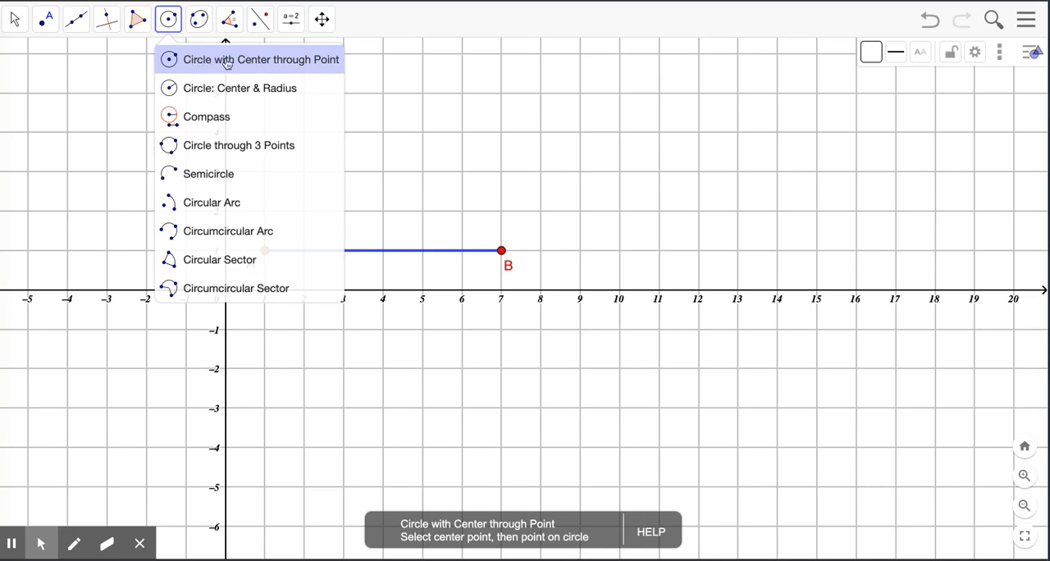
click(284, 63)
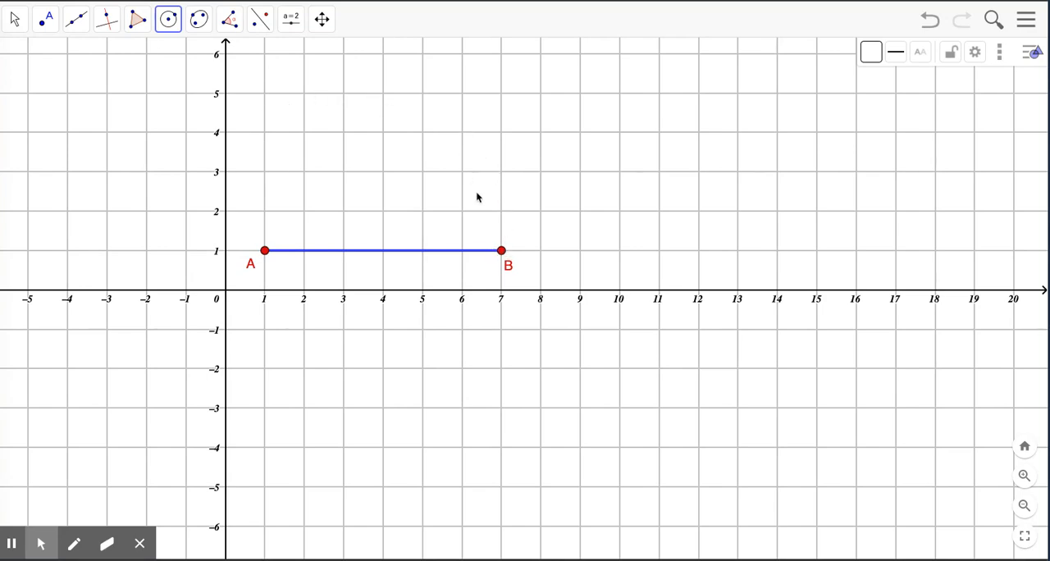
click(265, 251)
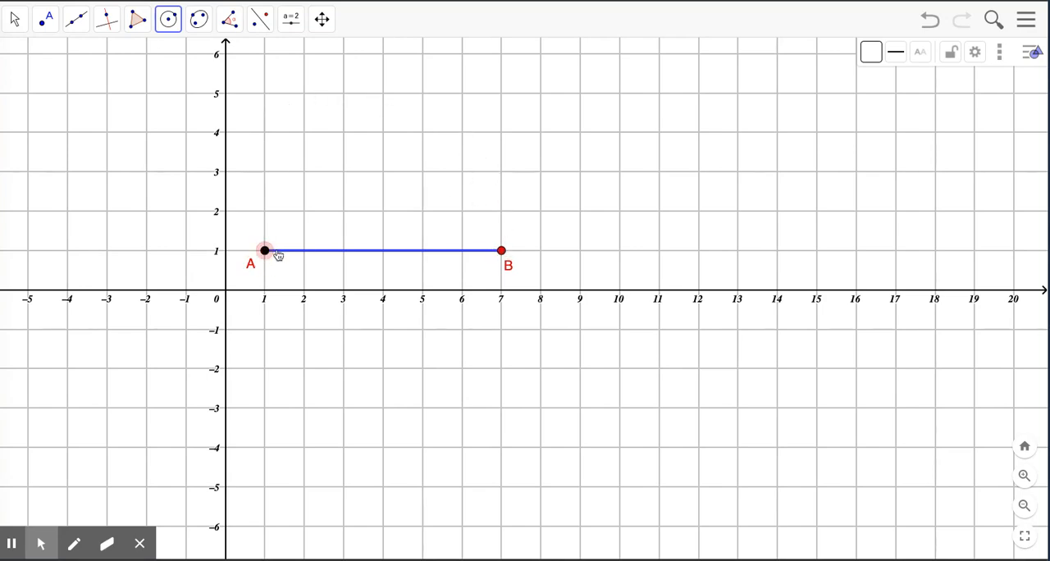
click(502, 251)
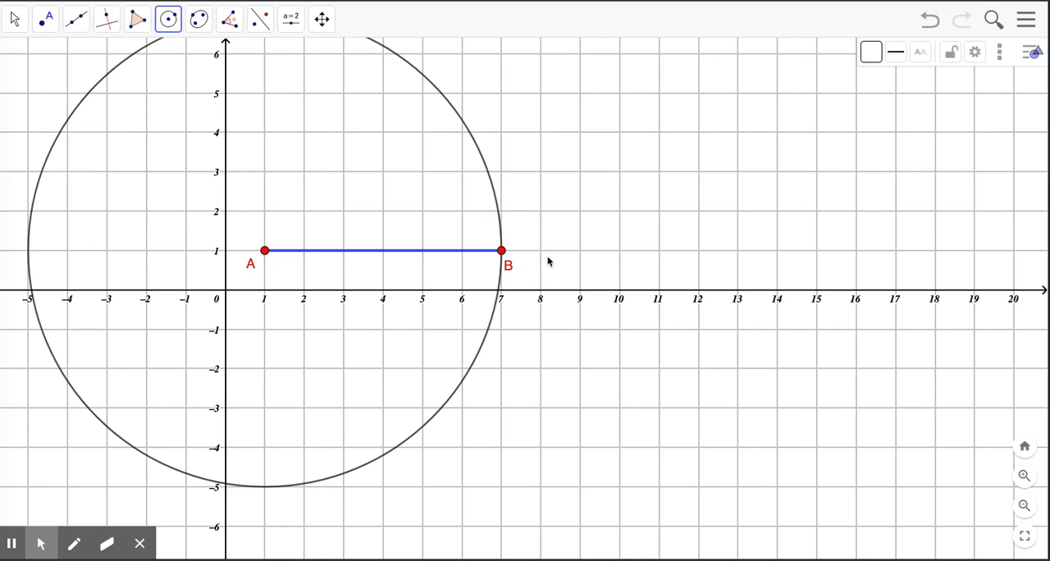
click(501, 251)
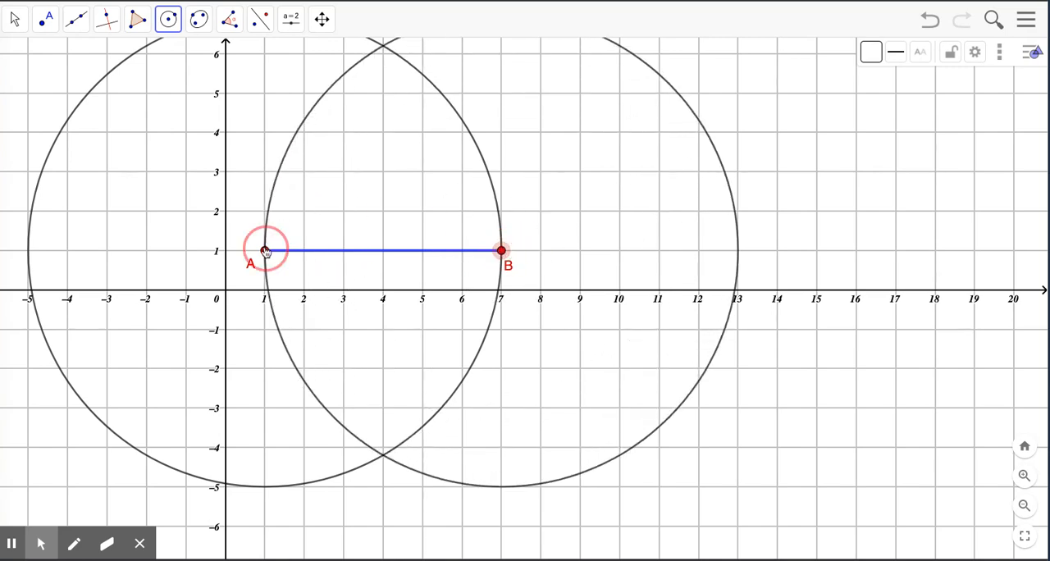
click(264, 250)
- Mark the upper and lower intersection points of the two circles with the Intersect tool
click(15, 22)
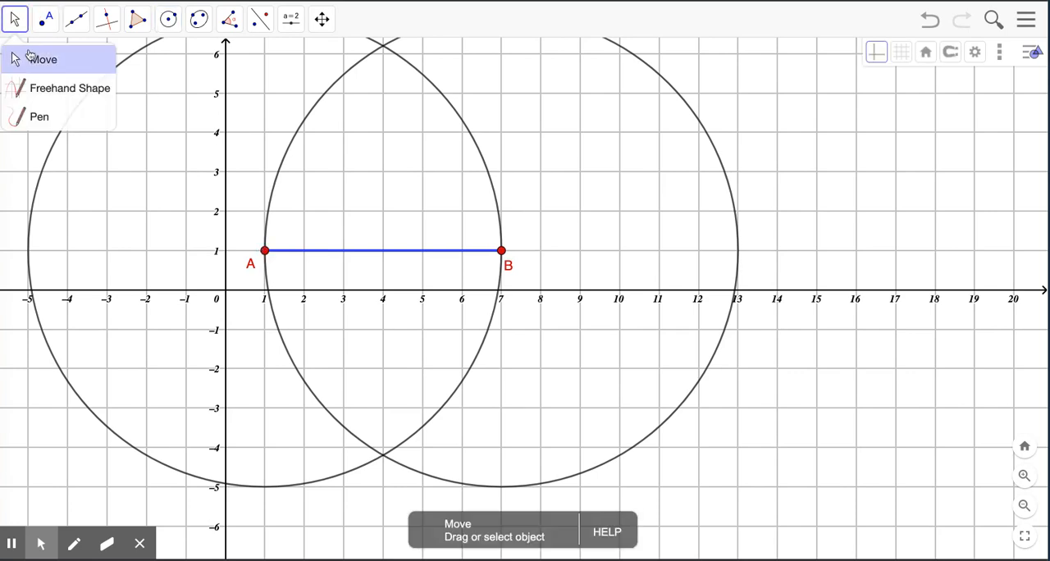
click(31, 56)
click(138, 134)
drag(138, 133, 174, 161)
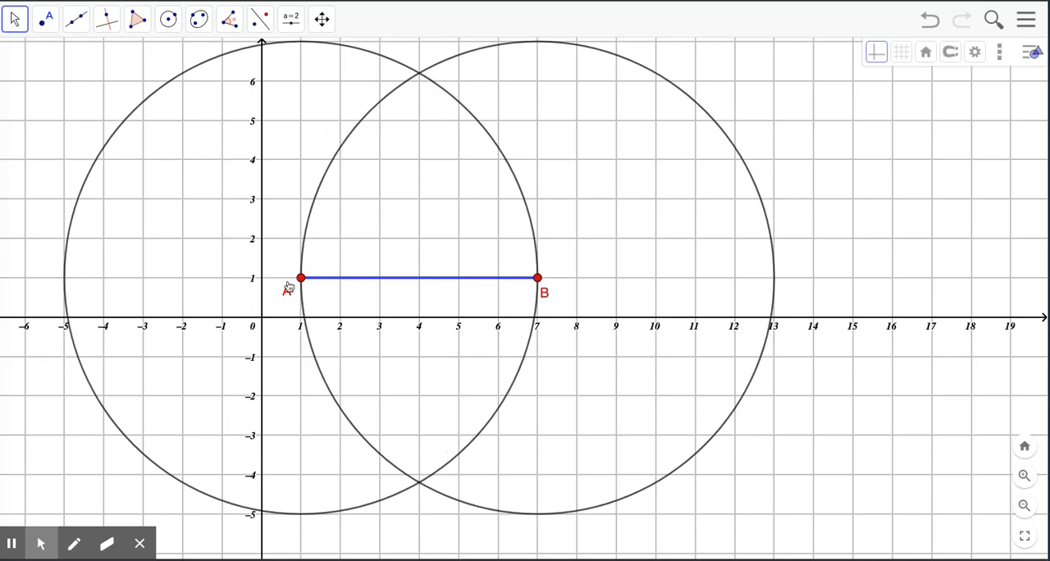
click(45, 30)
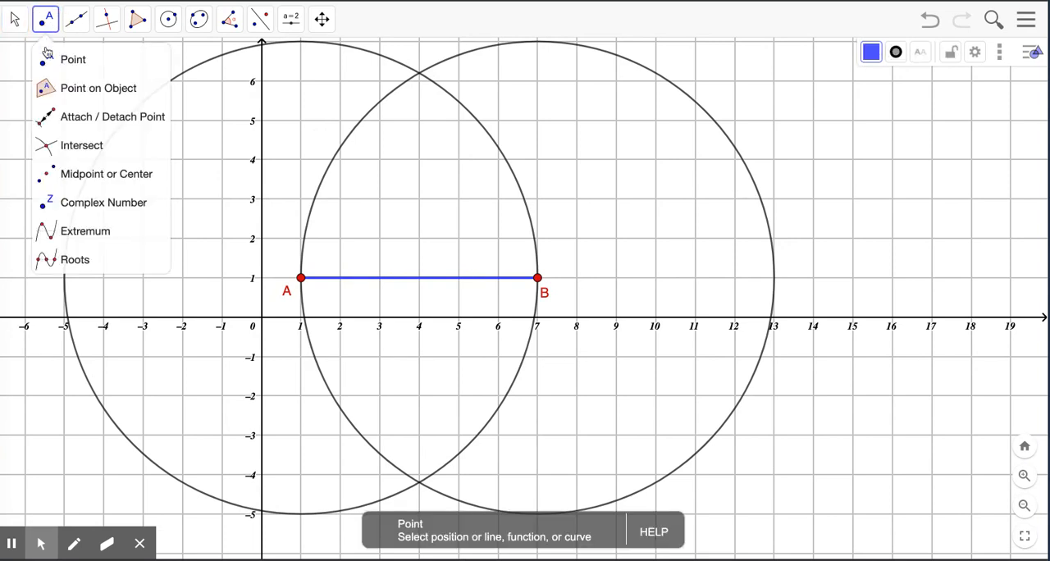
click(55, 146)
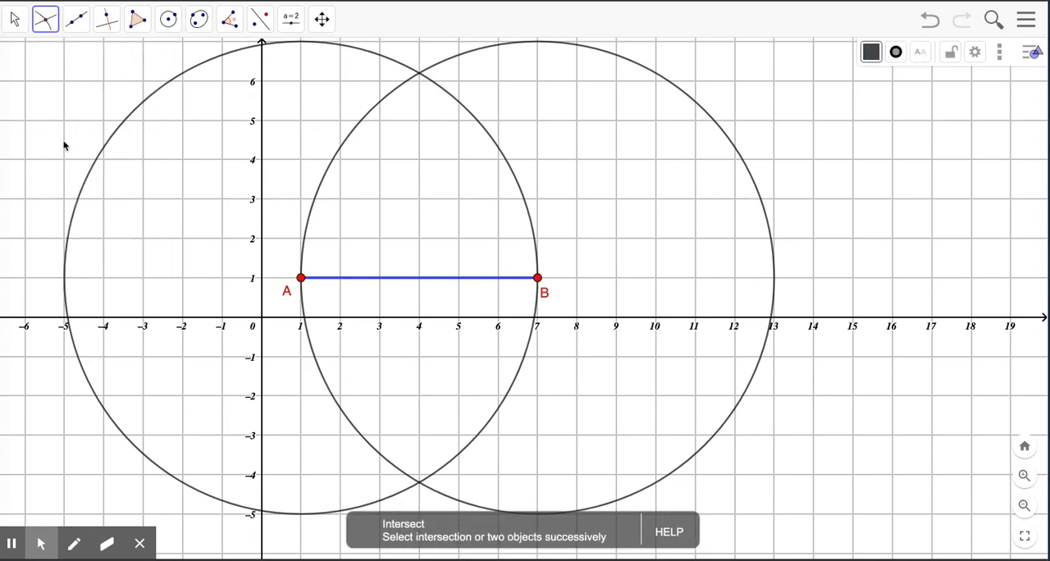
click(419, 74)
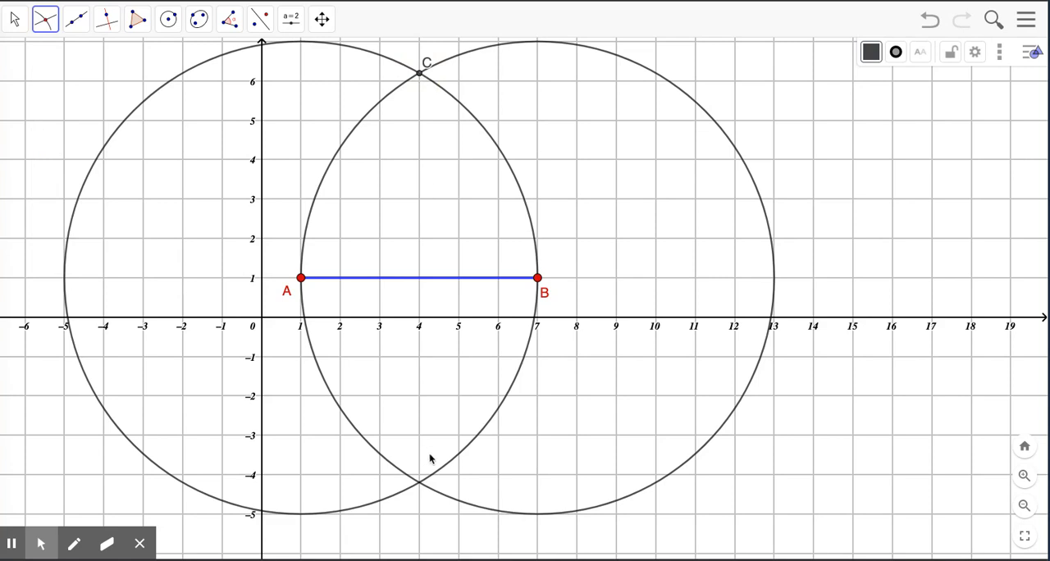
click(420, 482)
- Move labels C and D to the left of their points and labels A and B slightly above segment AB
click(16, 20)
click(20, 57)
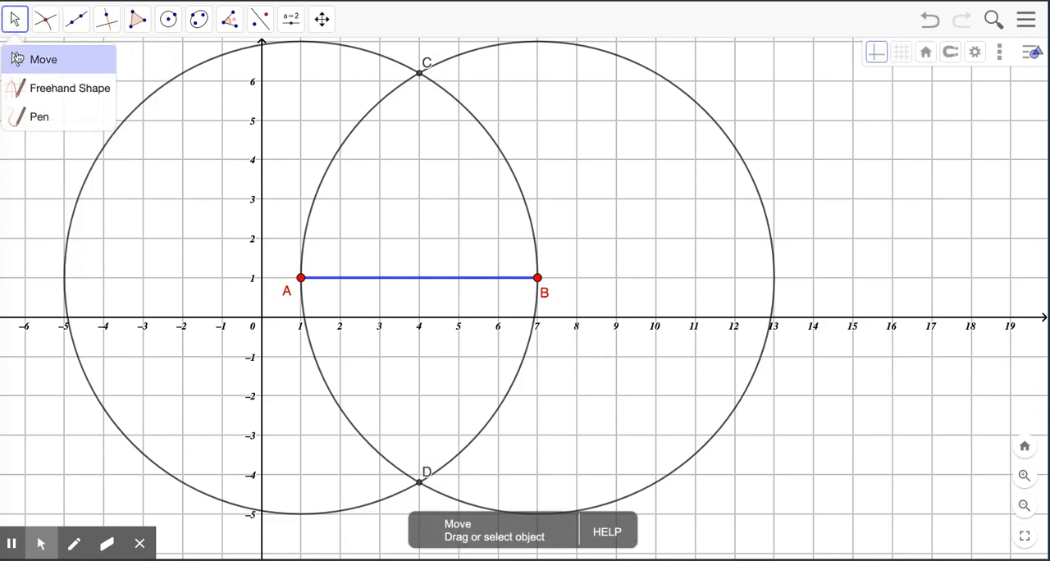
drag(426, 65, 400, 73)
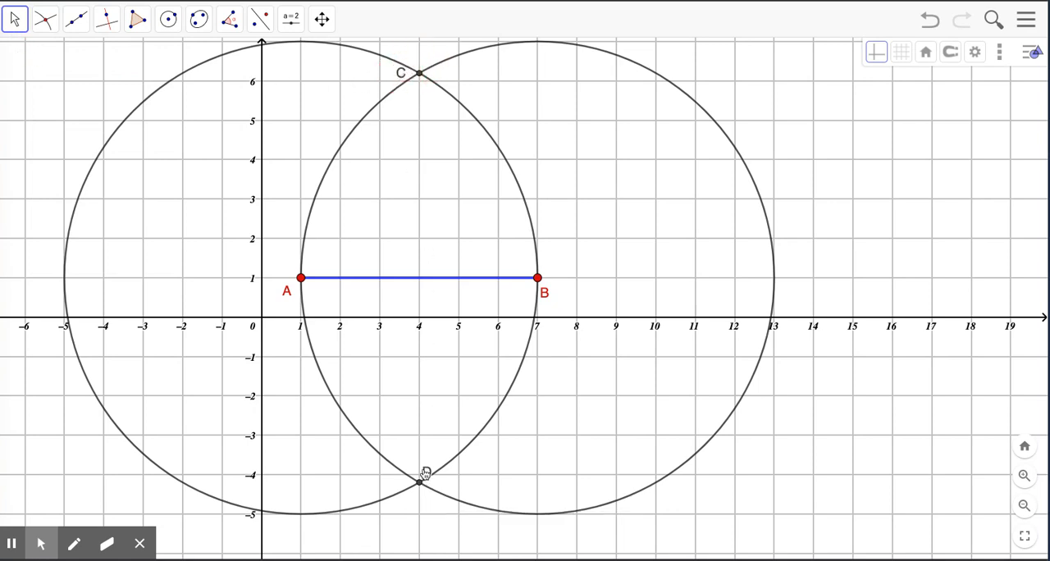
drag(424, 473, 402, 483)
drag(287, 291, 289, 274)
drag(544, 293, 549, 274)
- Draw a segment connecting the circles' intersection points C and D
click(76, 20)
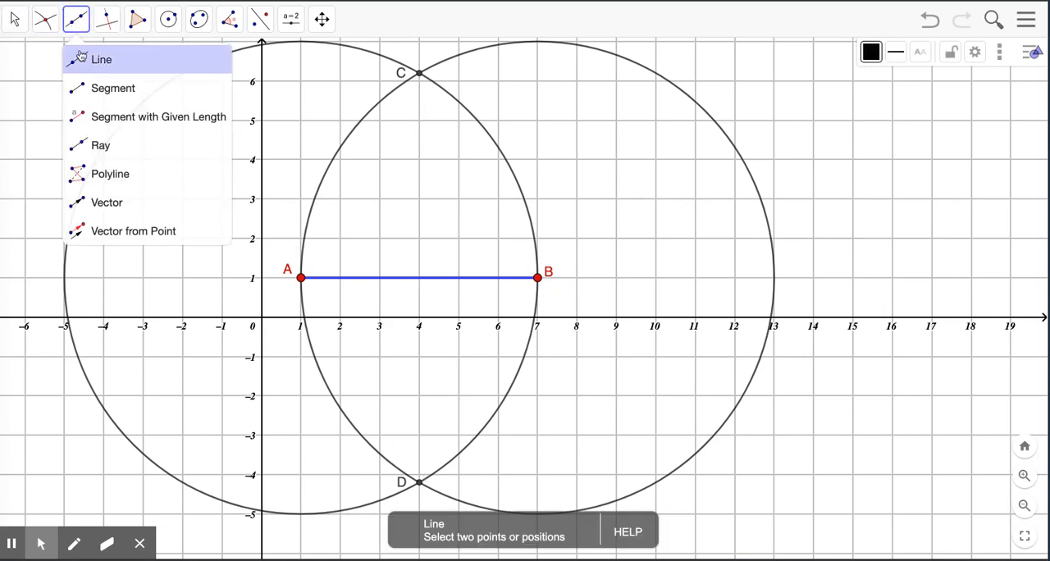
click(102, 85)
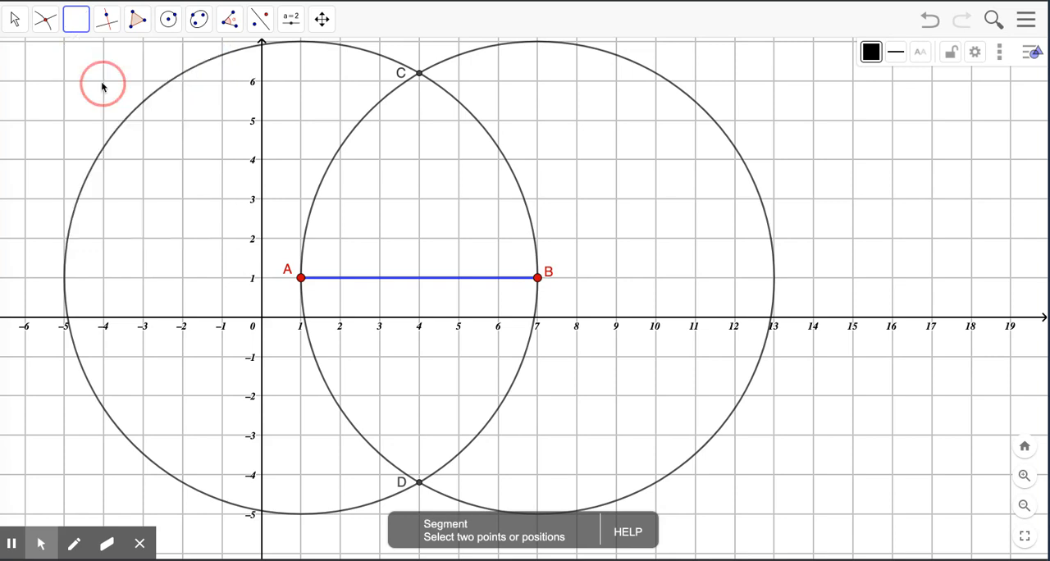
click(420, 75)
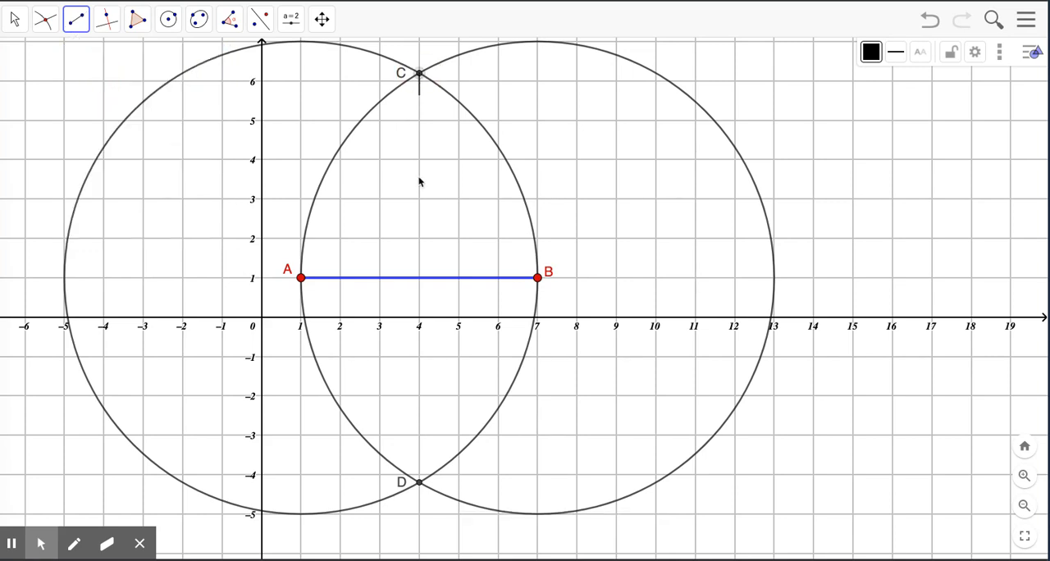
click(419, 483)
- Mark the intersection of segments CD and AB and move its label to the left of segment CD
click(45, 18)
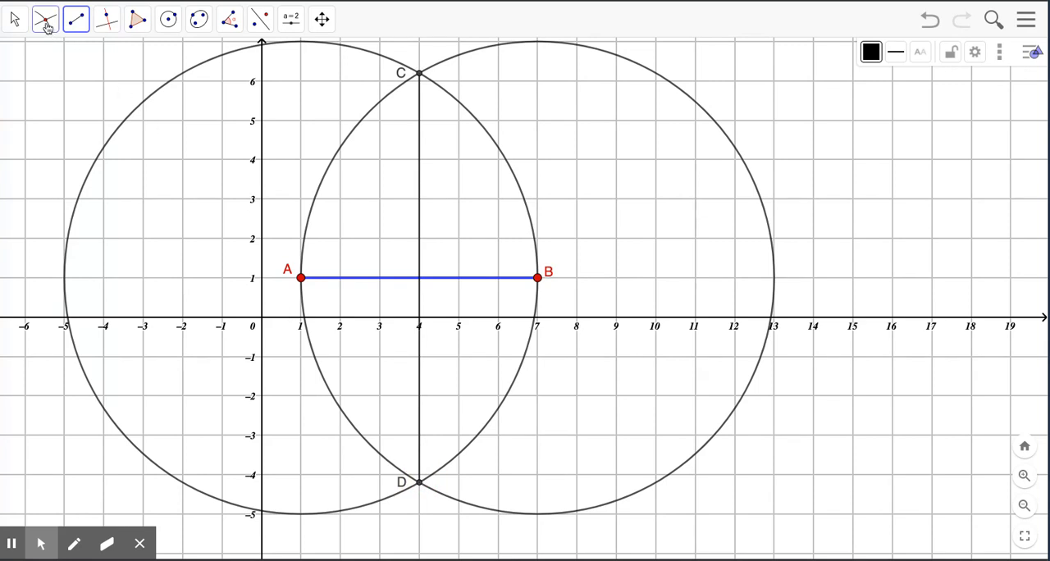
click(73, 142)
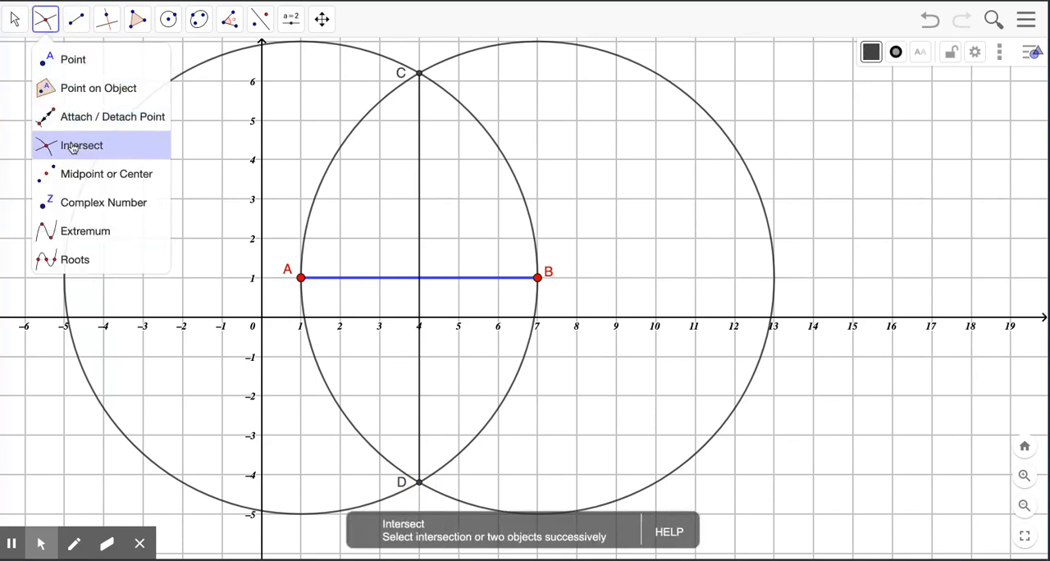
click(420, 279)
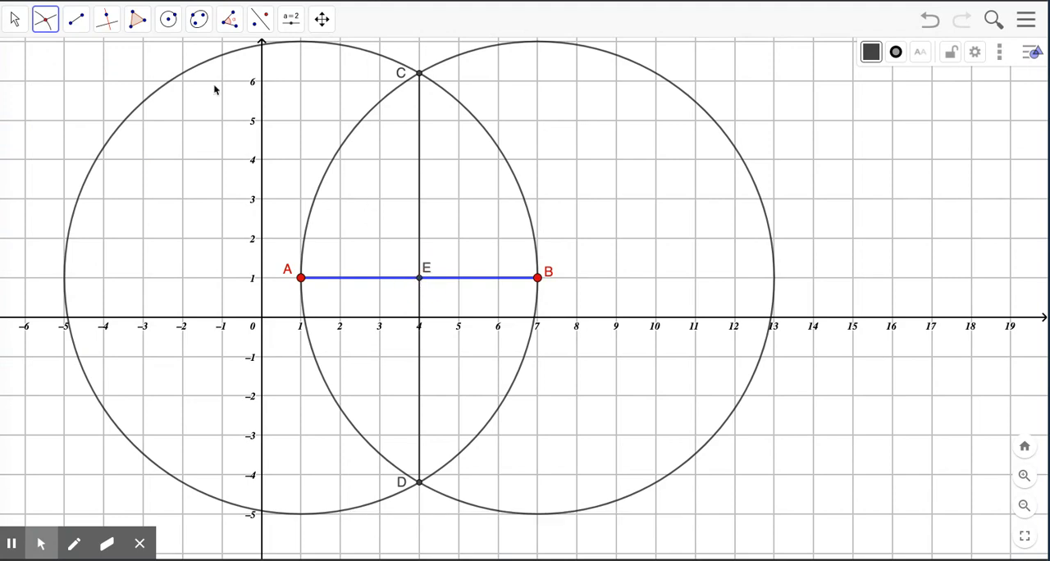
click(16, 19)
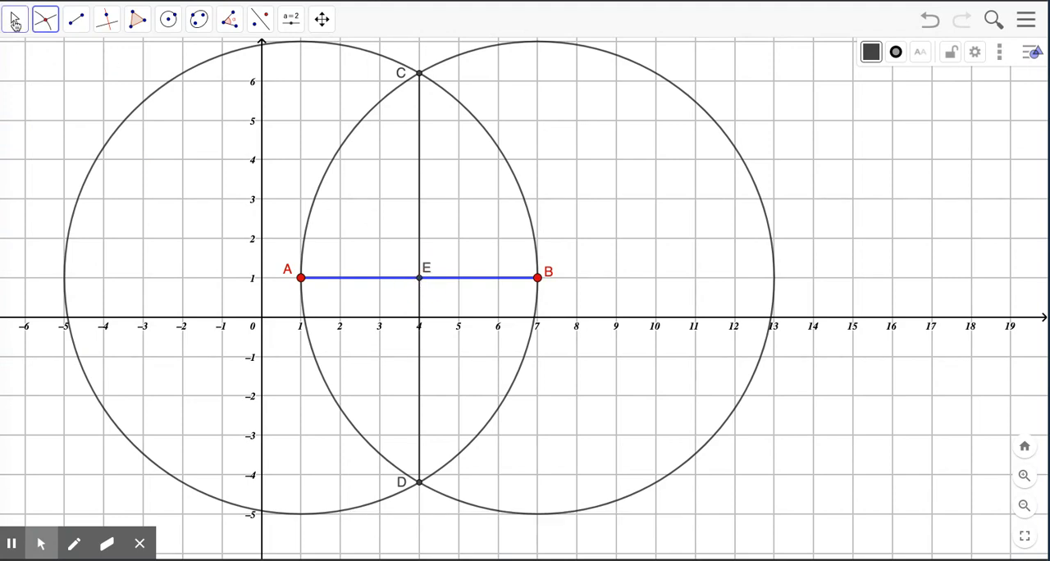
click(429, 270)
drag(429, 270, 411, 268)
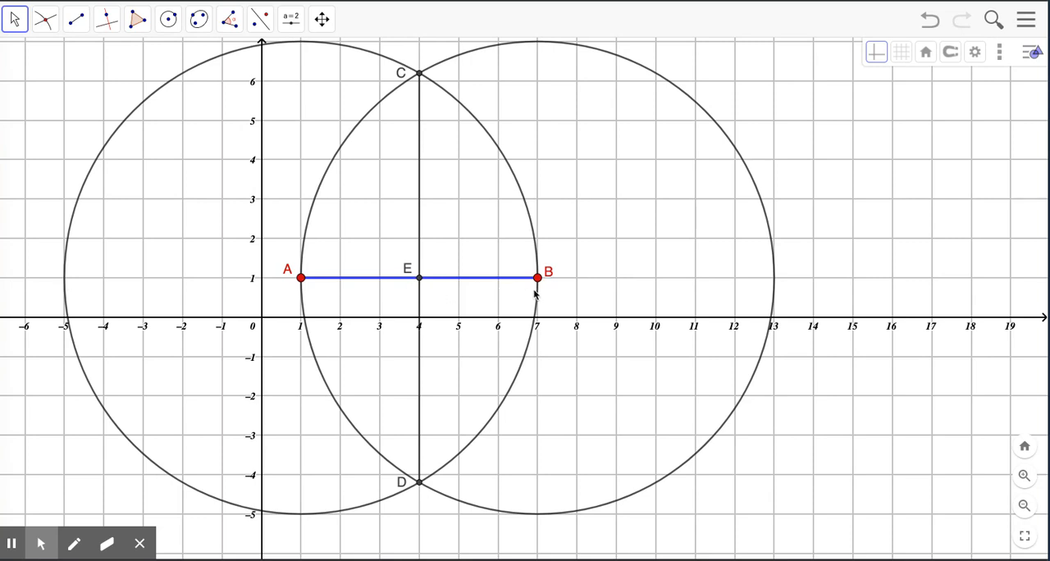
- Measure the distances from A to E and from B to E with the Distance or Length tool
click(231, 21)
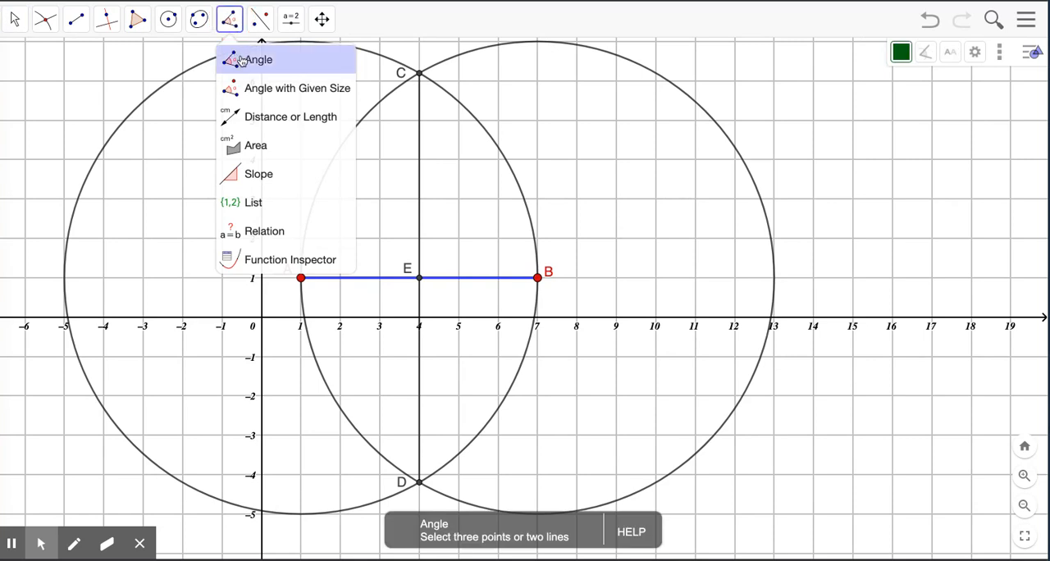
click(245, 117)
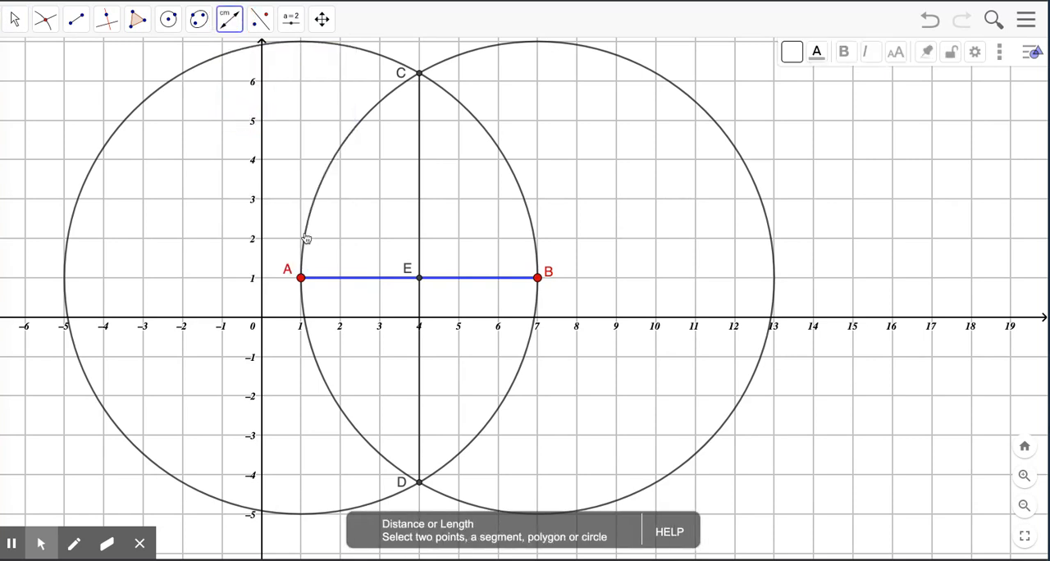
click(301, 278)
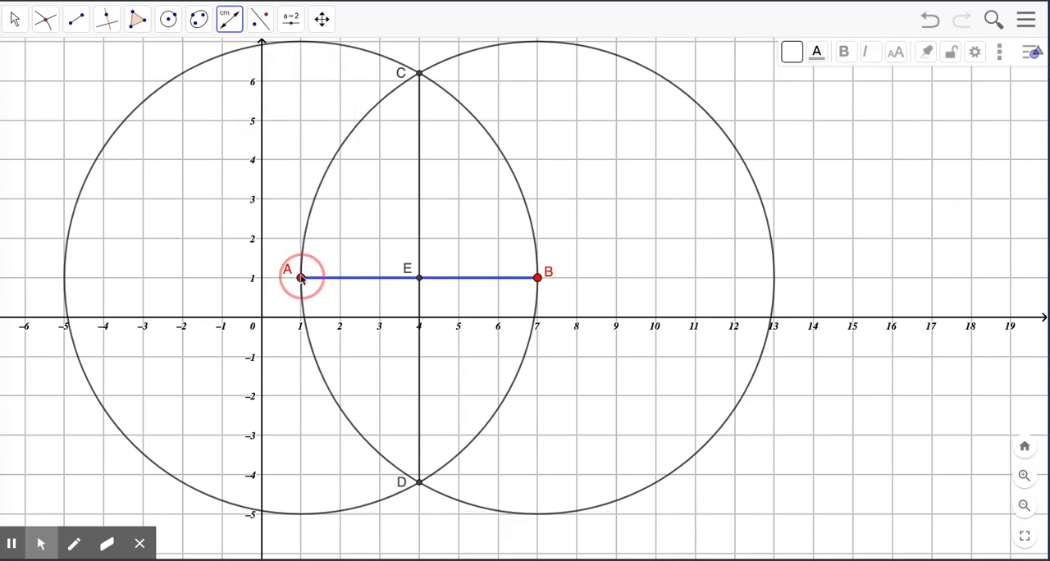
click(418, 280)
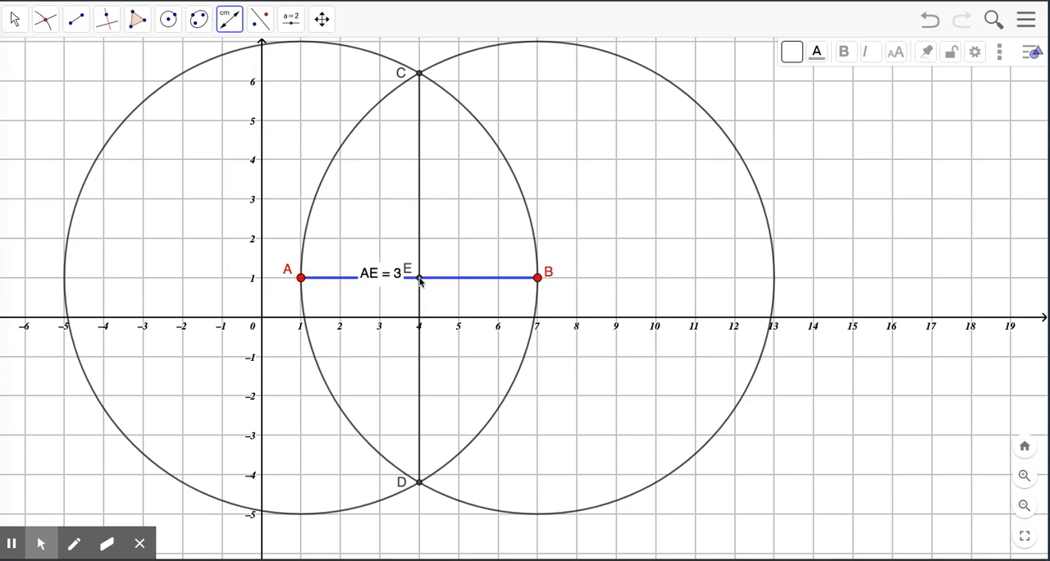
click(538, 278)
click(419, 279)
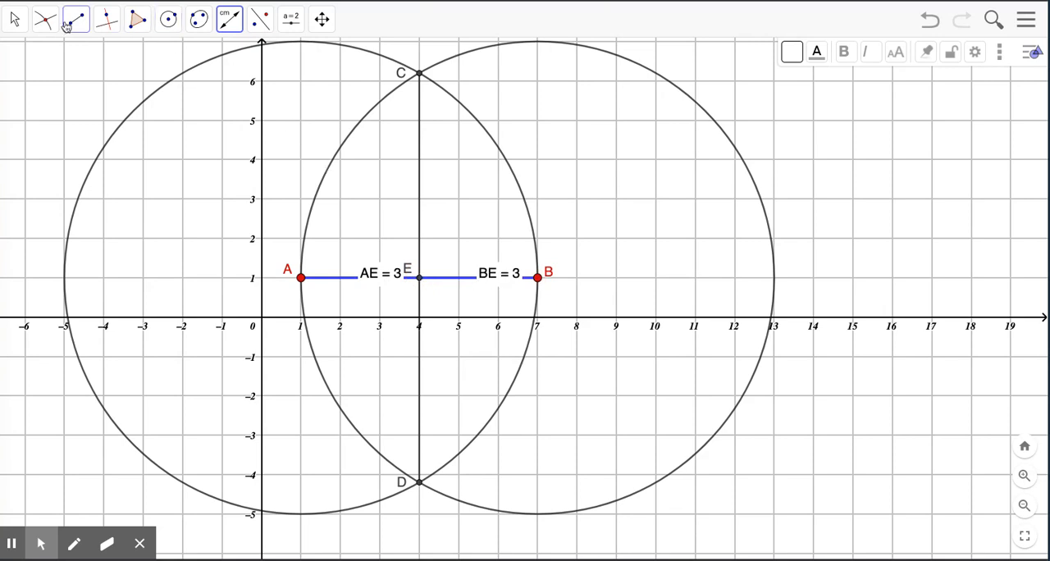
- Move the AE and BE length labels below segment AB
click(15, 23)
click(58, 63)
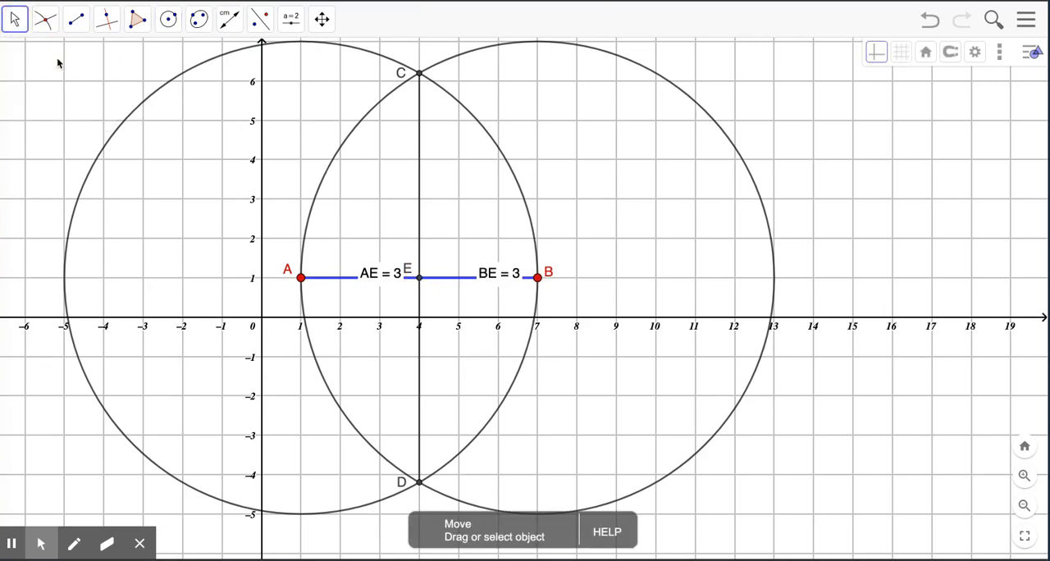
drag(373, 275, 356, 301)
drag(488, 281, 479, 303)
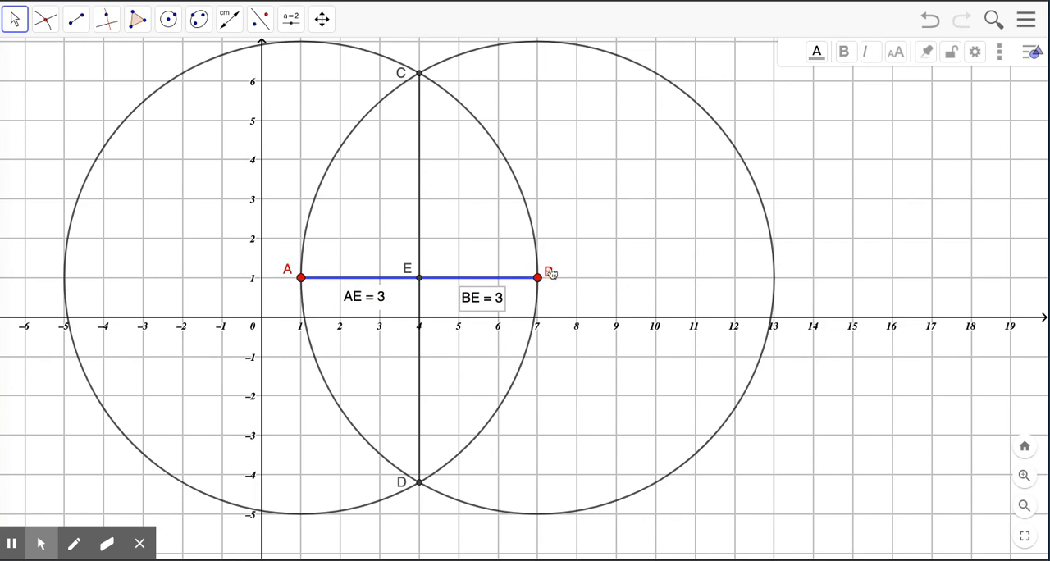
- Try to measure the angle between segments AB and CD by picking the segments in either order, and undo each attempt
click(235, 22)
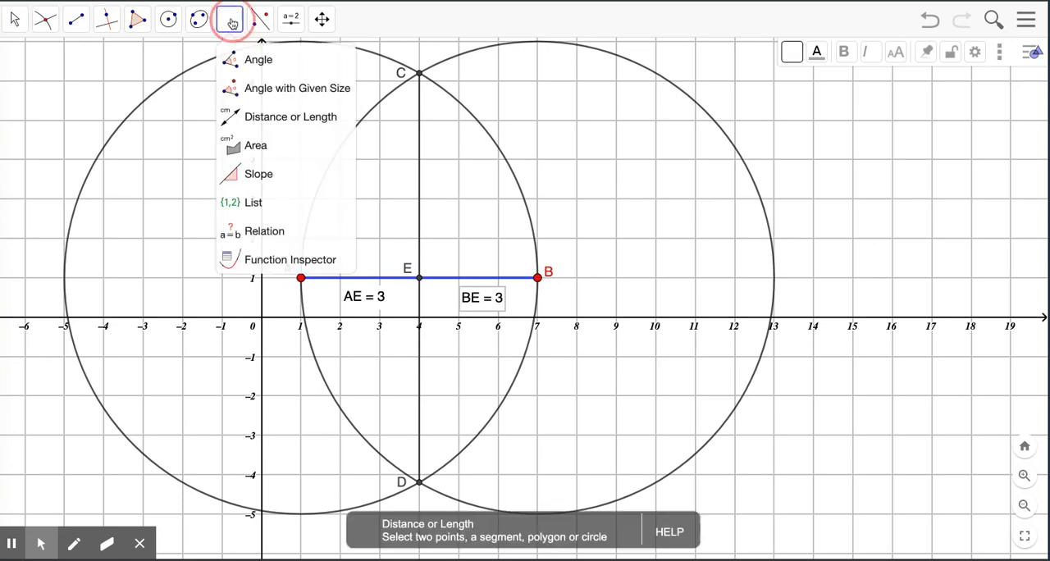
click(248, 64)
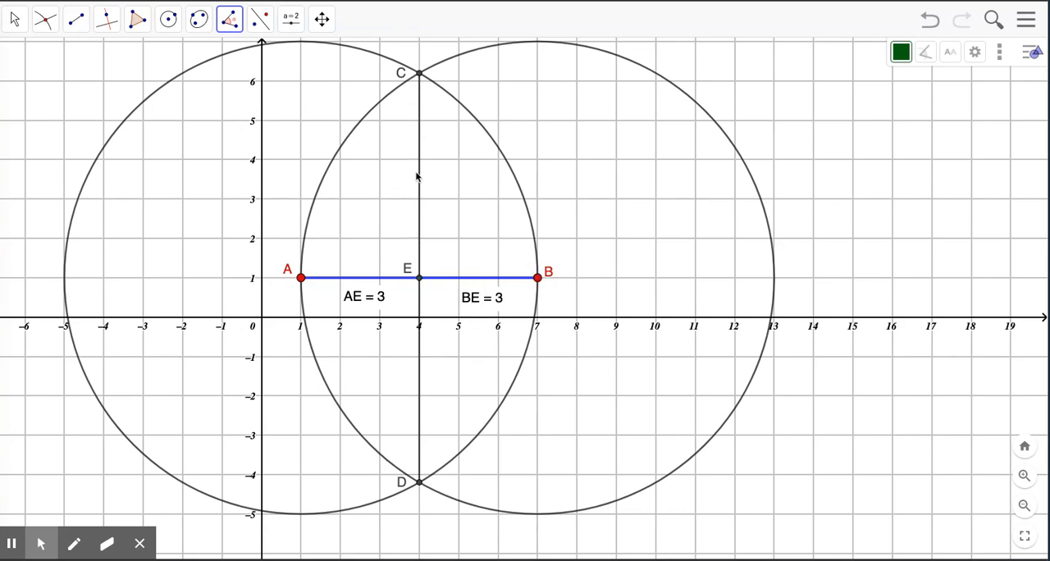
click(480, 279)
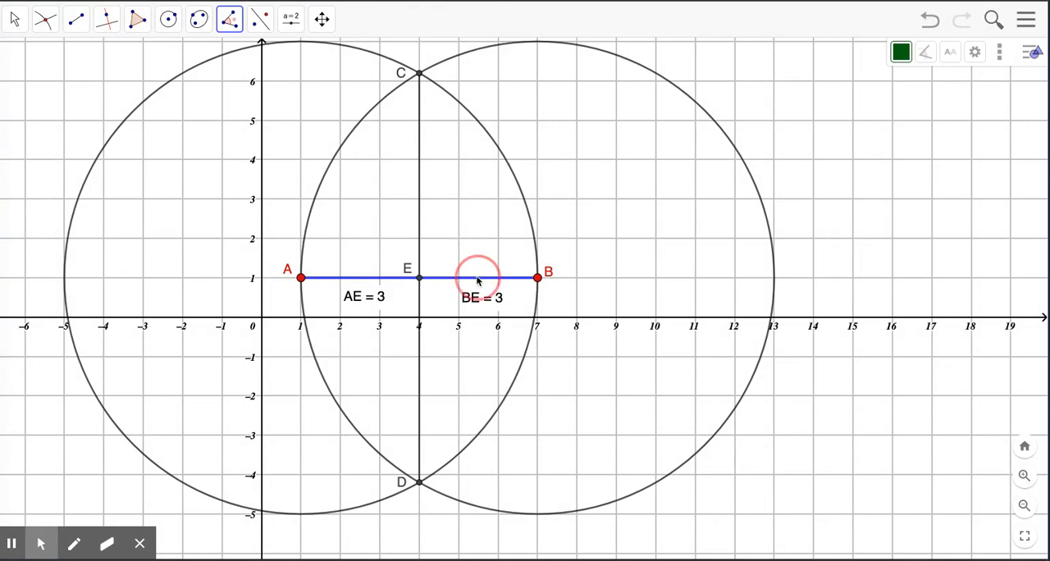
click(419, 204)
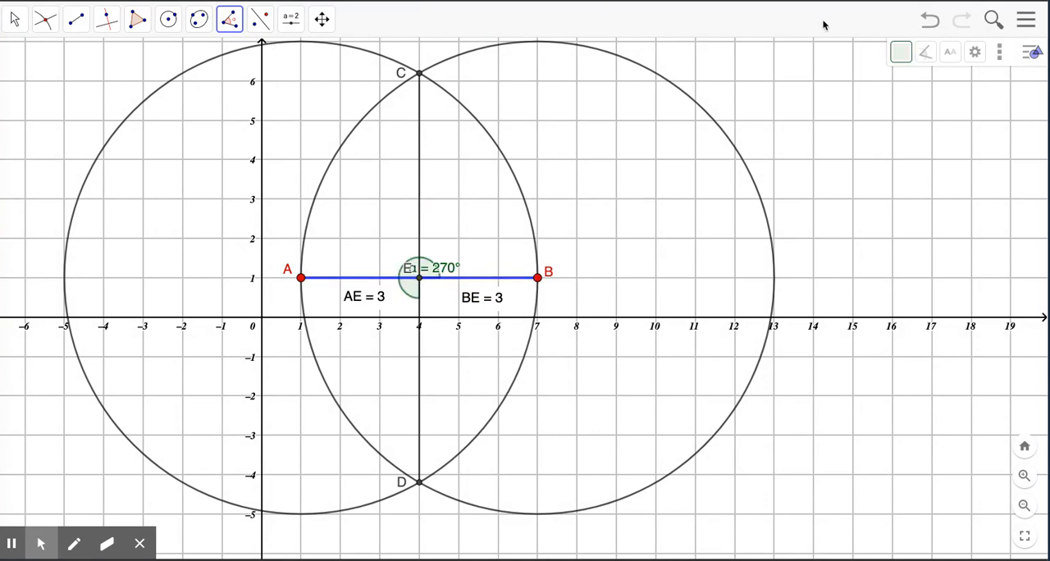
click(929, 21)
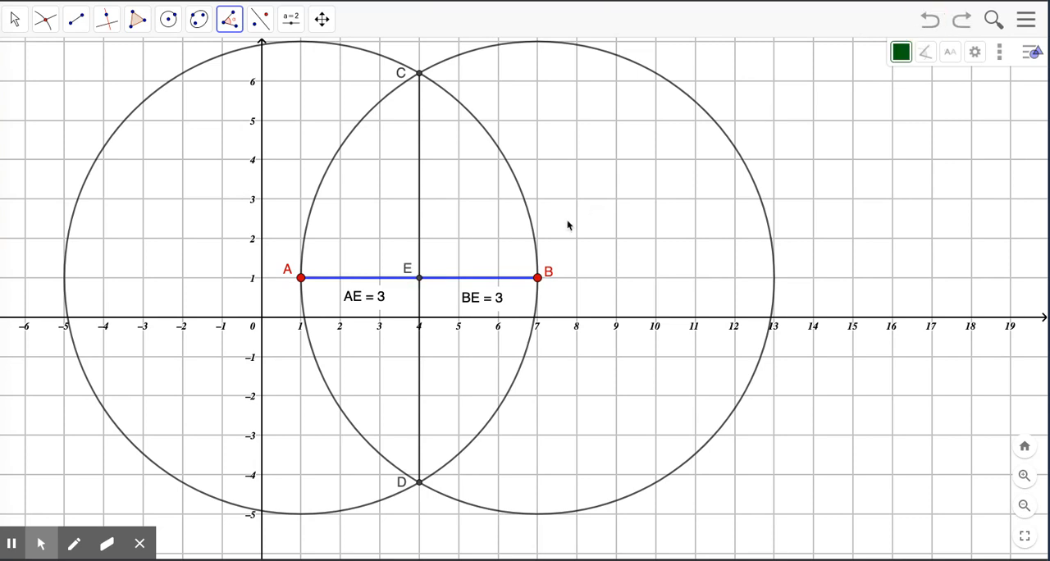
click(419, 199)
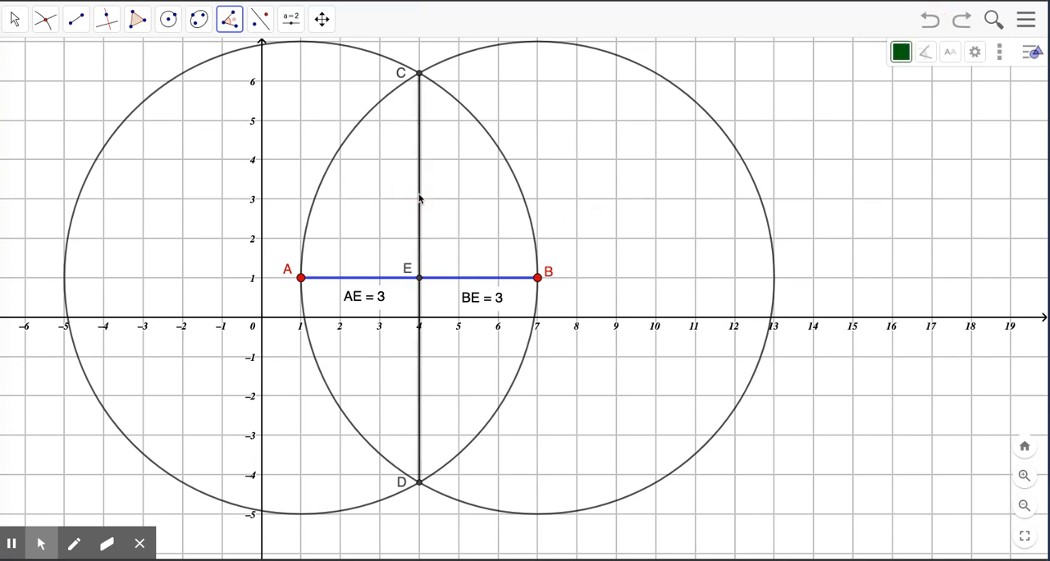
click(463, 279)
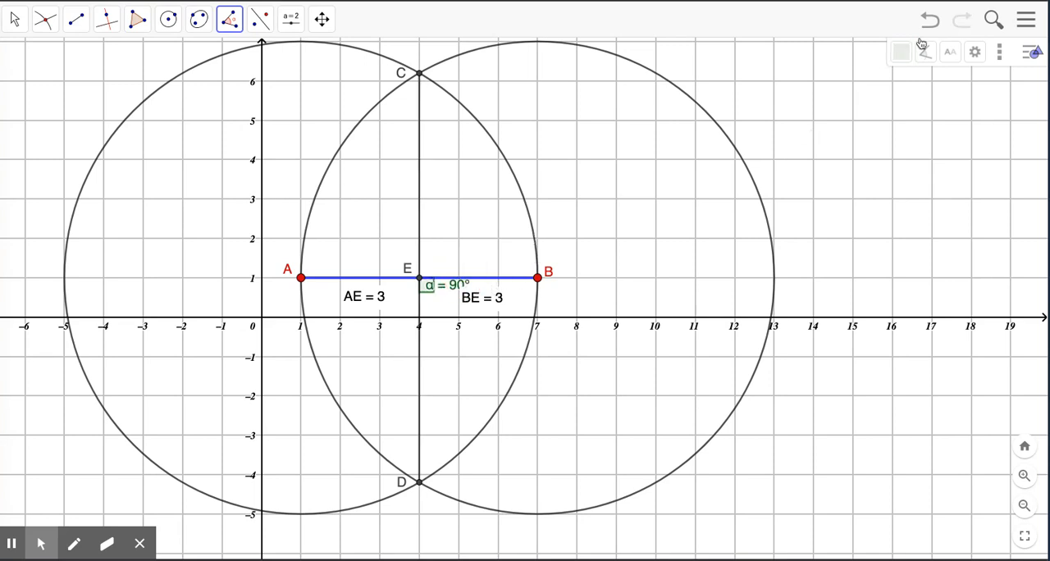
click(929, 22)
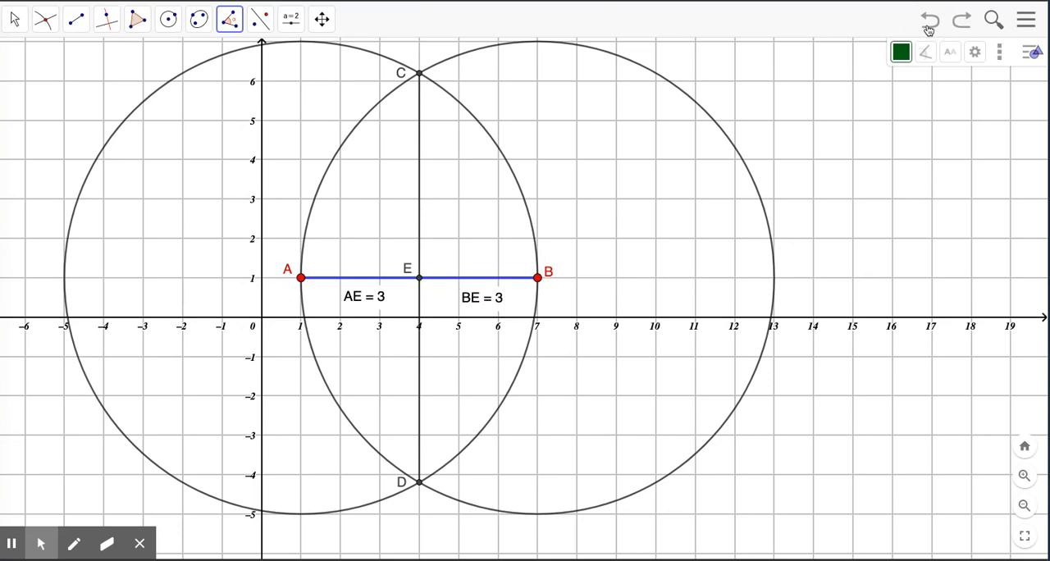
- Measure angle BEC from its three points and move the angle's label just above its marker
click(537, 279)
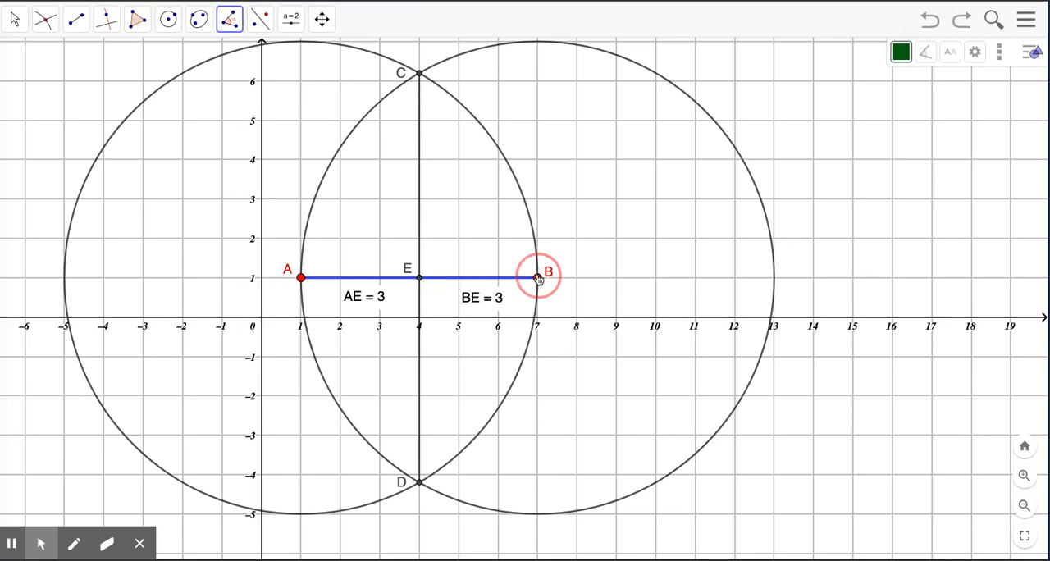
click(420, 278)
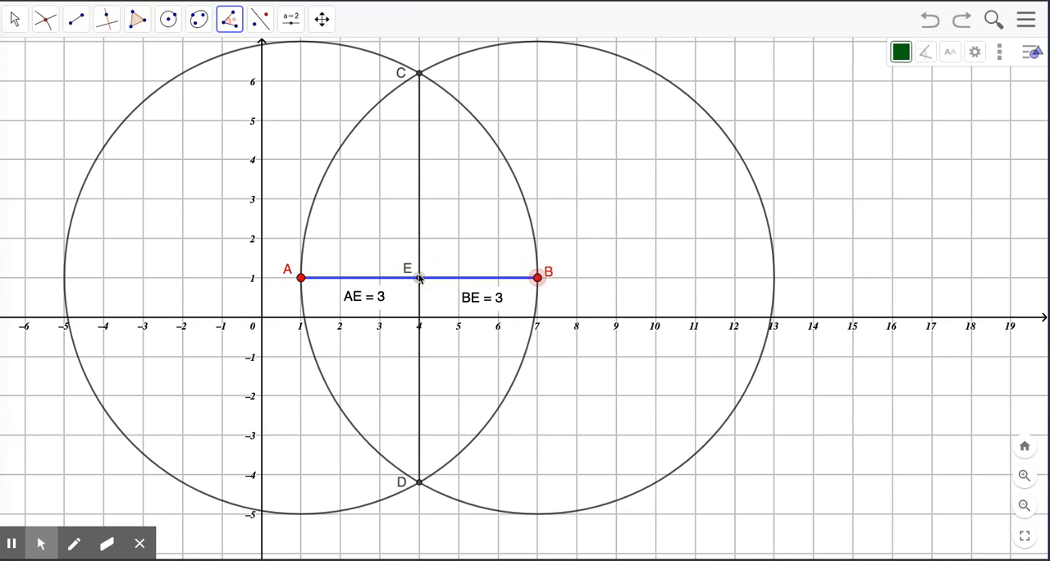
click(419, 75)
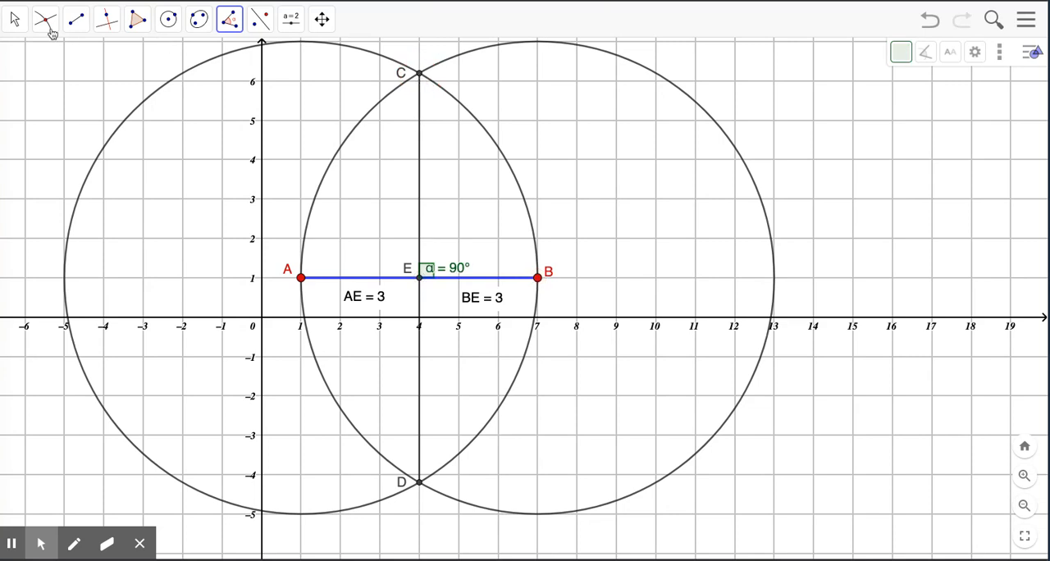
click(18, 23)
click(55, 62)
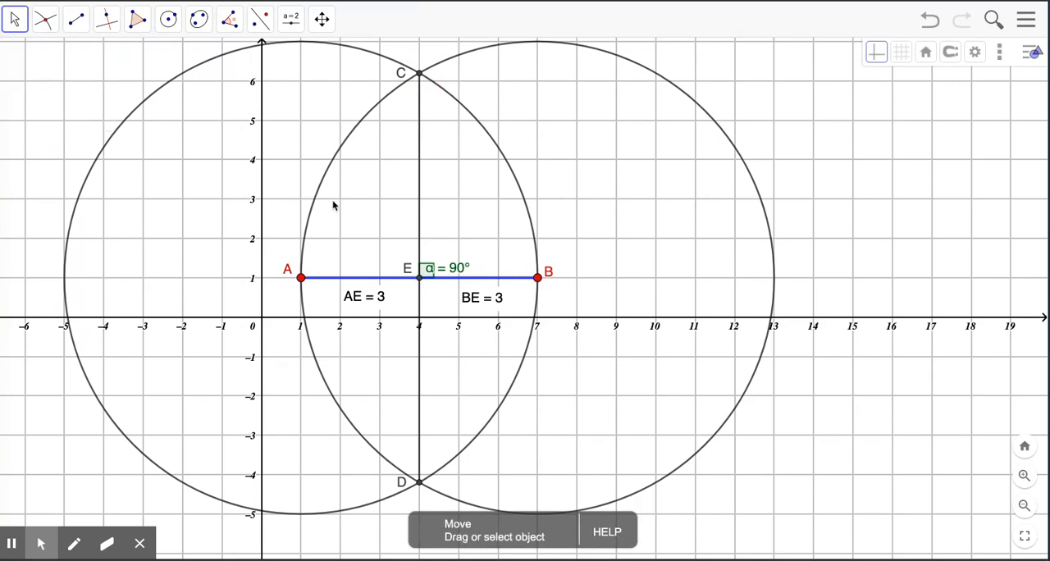
drag(444, 269, 443, 253)
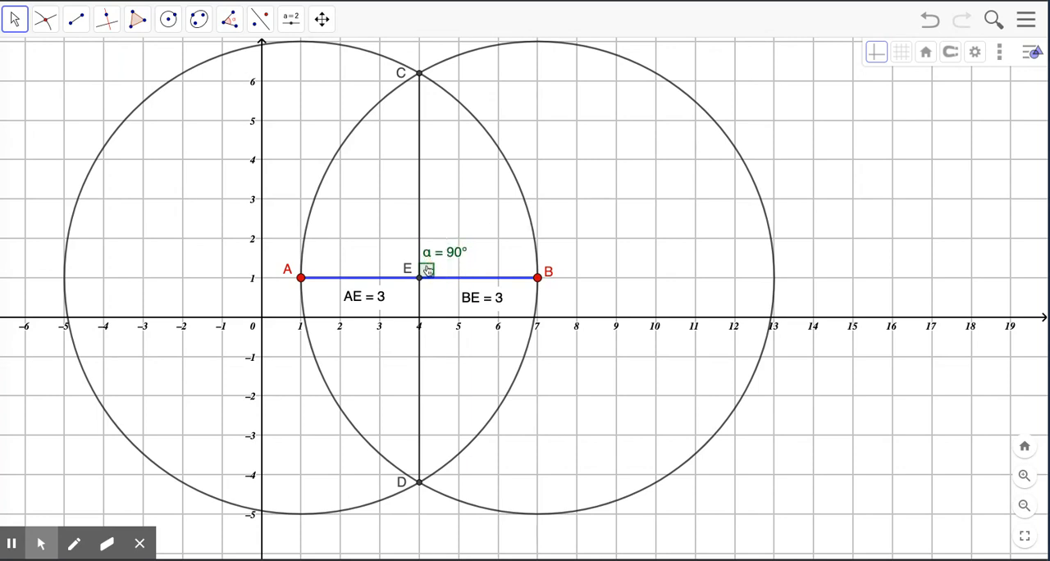